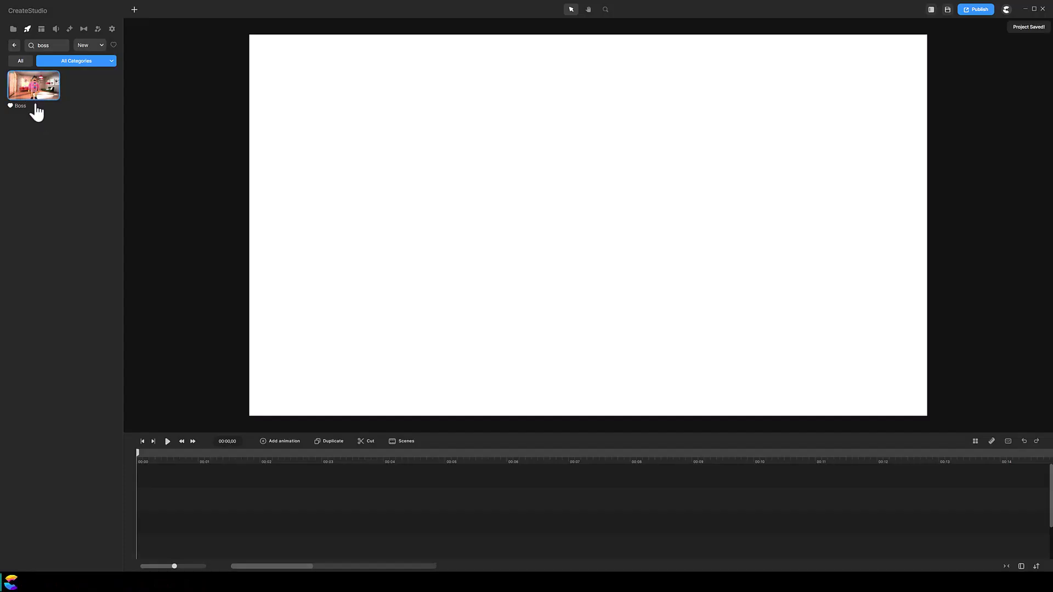
Place the waving Boss character in the scene and stretch its clip to about 00:45.
{"action": "left_click_drag", "start_coordinate": [37, 112], "coordinate": [156, 496]}
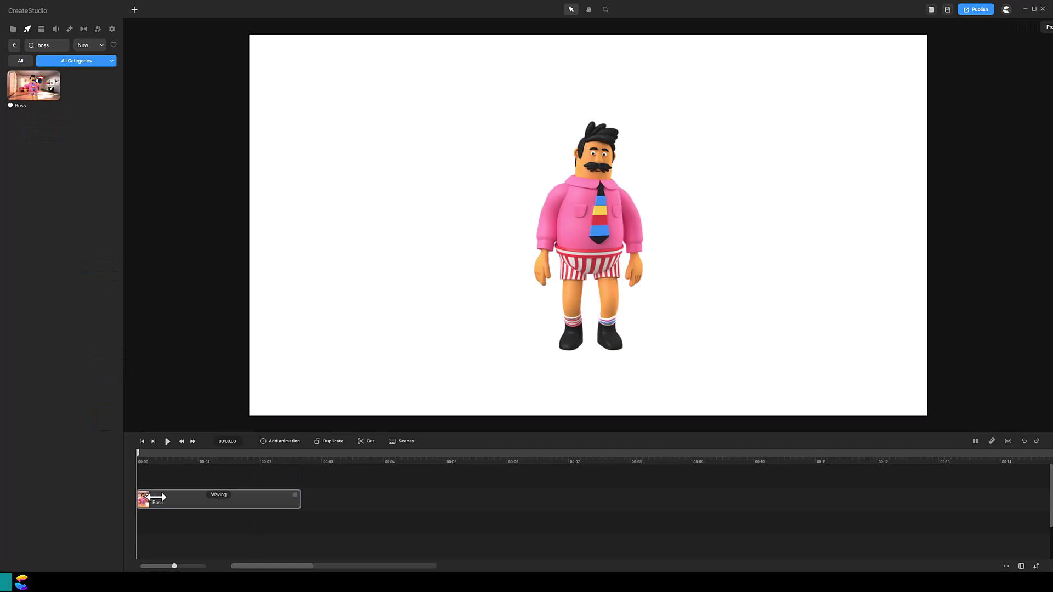
{"action": "left_click_drag", "start_coordinate": [174, 566], "coordinate": [148, 566]}
{"action": "left_click_drag", "start_coordinate": [174, 504], "coordinate": [1030, 497]}
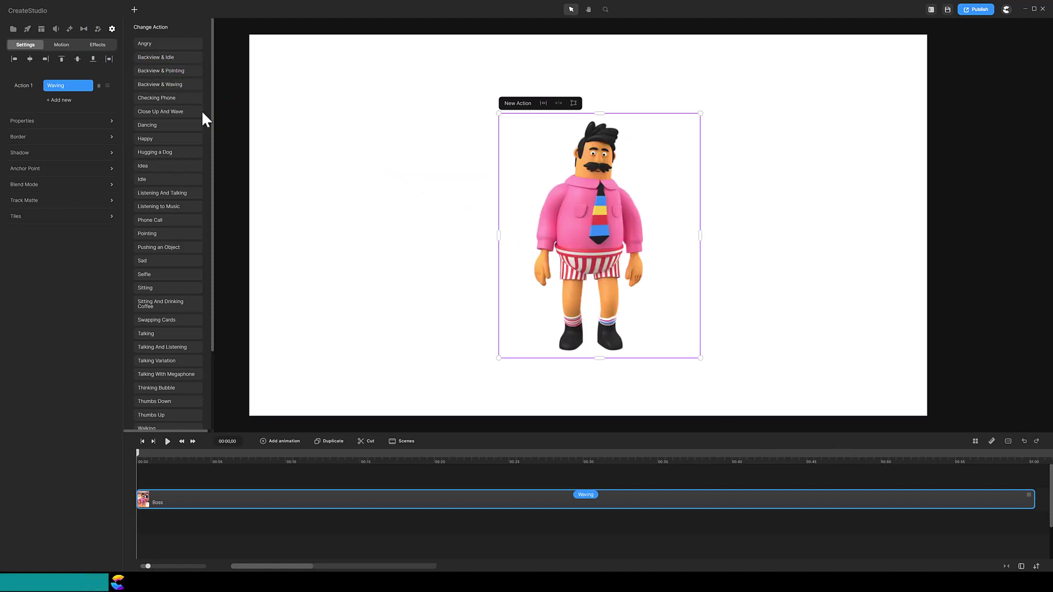
Add a Progress Bar from the Components library onto its own timeline track.
{"action": "left_click", "coordinate": [70, 29]}
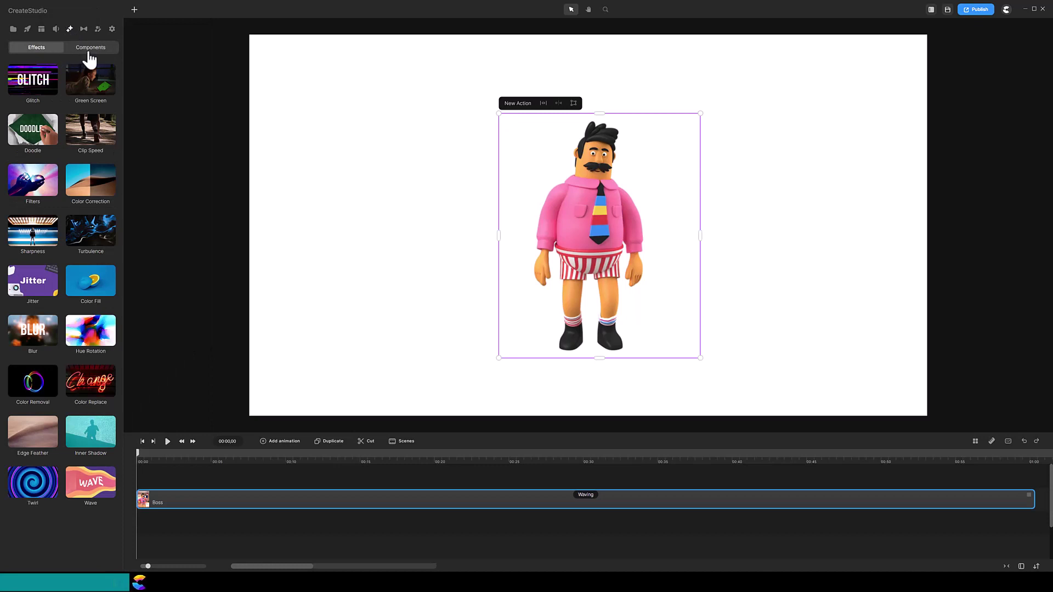
{"action": "left_click", "coordinate": [90, 50]}
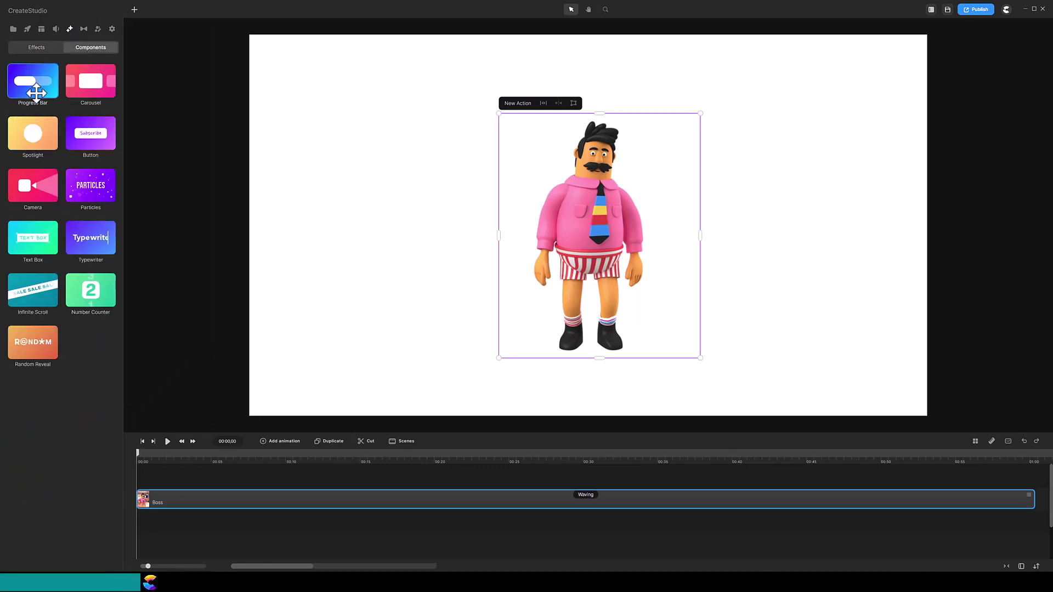
{"action": "left_click_drag", "start_coordinate": [35, 93], "coordinate": [152, 475]}
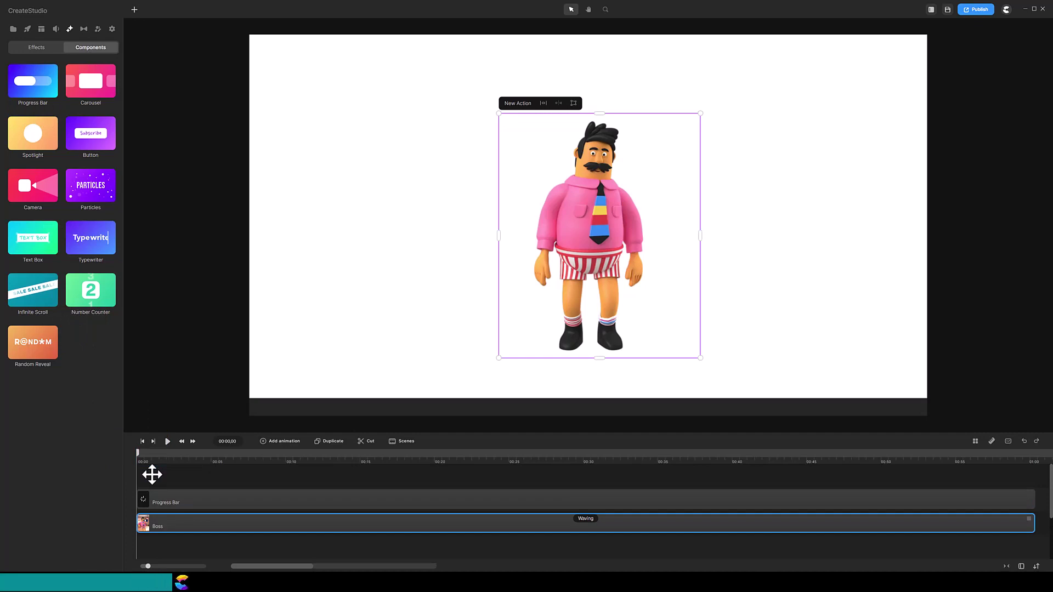
Set the progress bar's background colour to bright yellow f6ff00 and preview the green fill.
{"action": "left_click", "coordinate": [192, 503]}
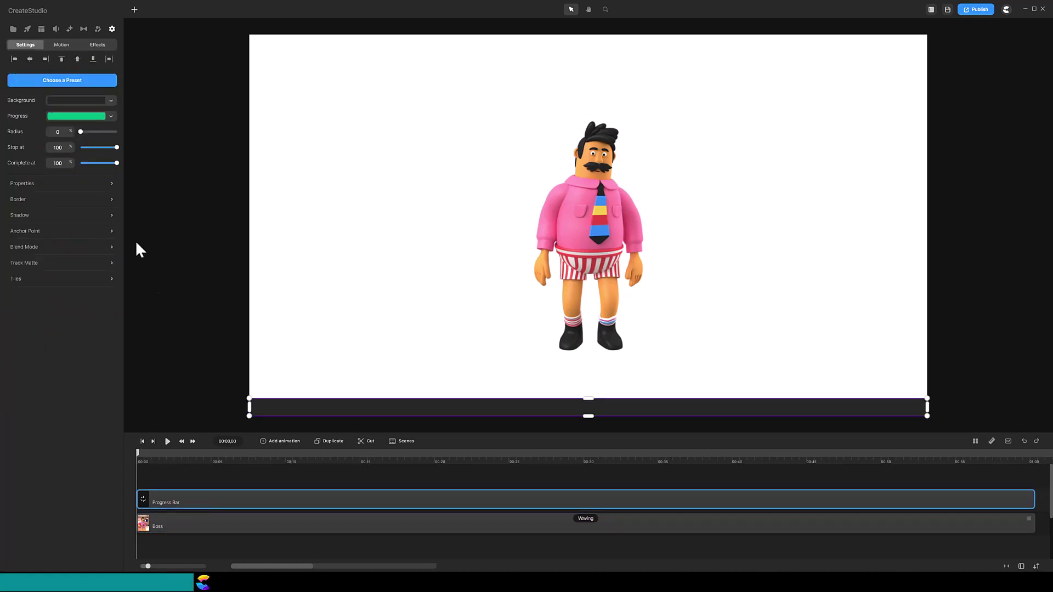
{"action": "left_click", "coordinate": [82, 81]}
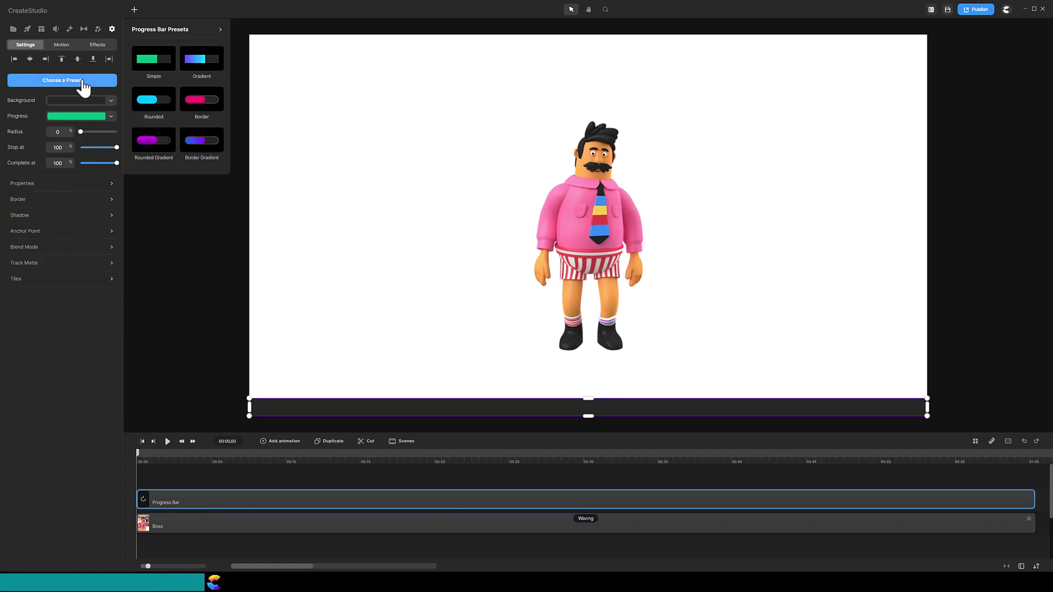
{"action": "left_click", "coordinate": [107, 101]}
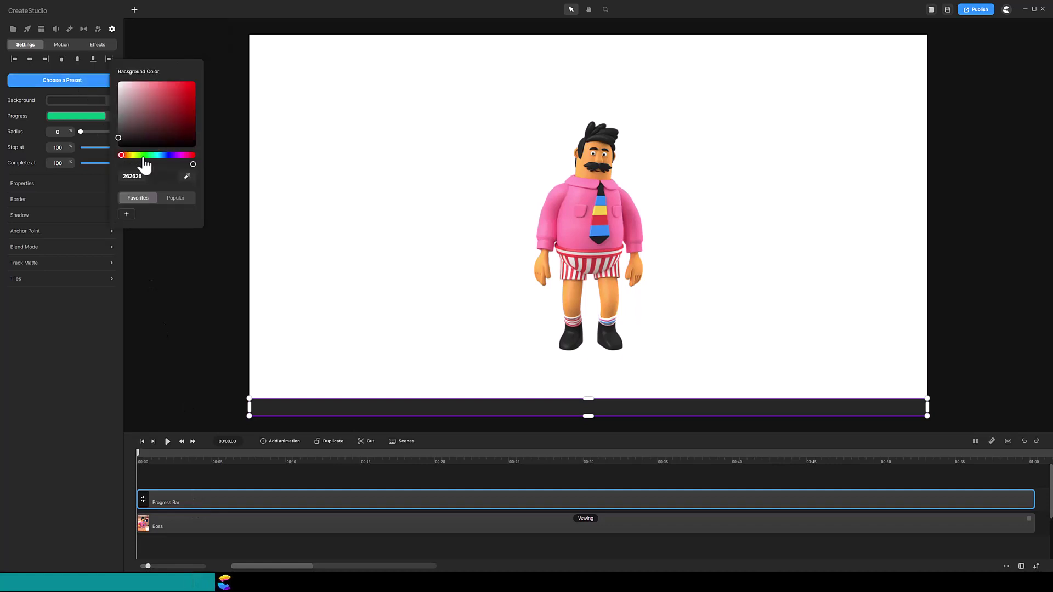
{"action": "left_click", "coordinate": [134, 155]}
{"action": "left_click_drag", "start_coordinate": [118, 138], "coordinate": [199, 80]}
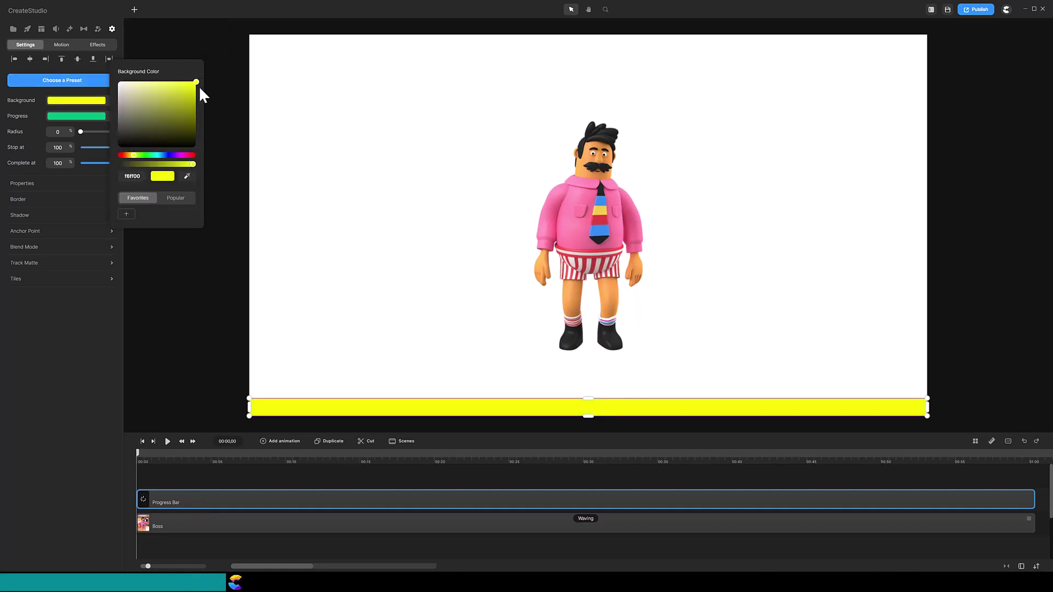
{"action": "left_click", "coordinate": [167, 442]}
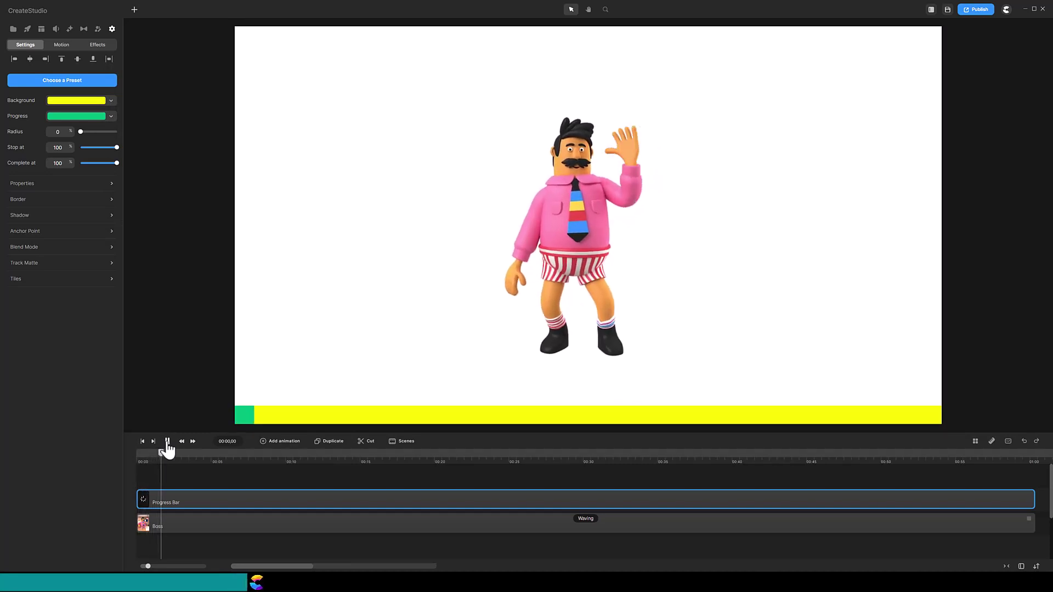
{"action": "left_click", "coordinate": [168, 443]}
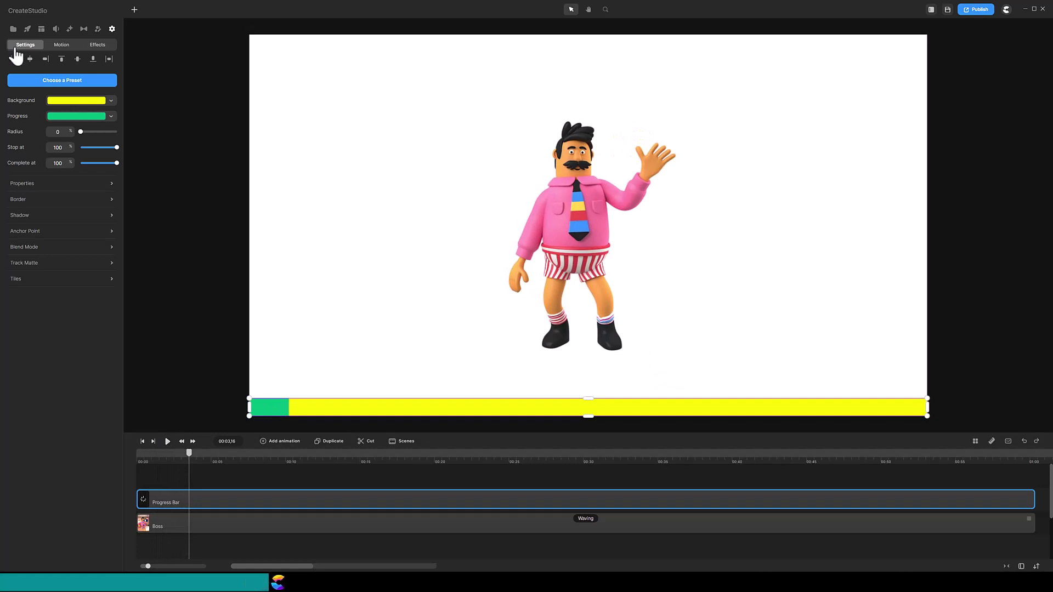
Add the character-head image from Media at 00:00, shrink it onto the bar, and extend it to 00:43.
{"action": "left_click", "coordinate": [16, 31]}
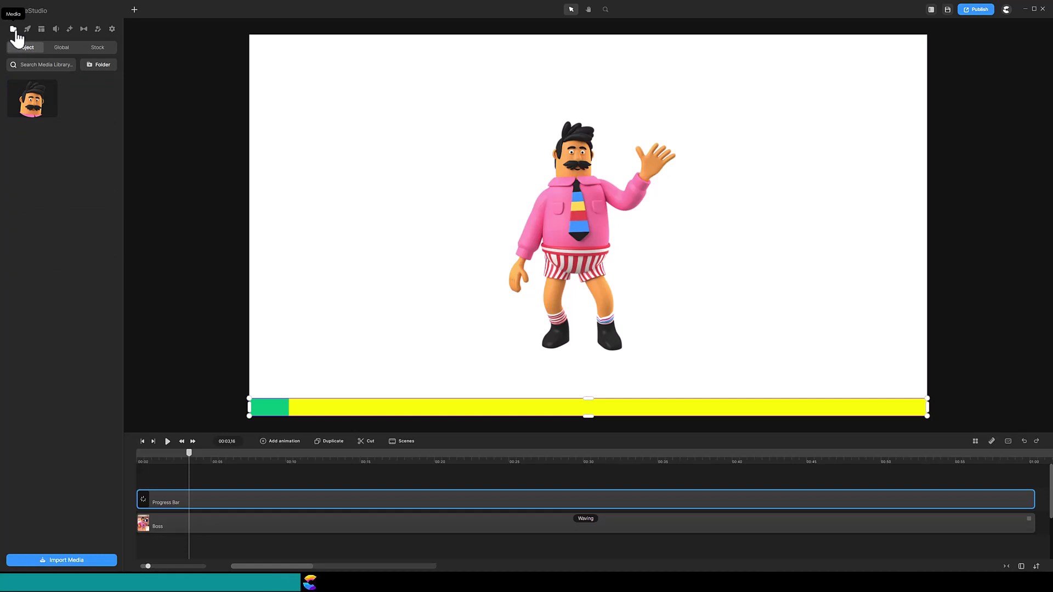
{"action": "left_click_drag", "start_coordinate": [27, 98], "coordinate": [497, 193]}
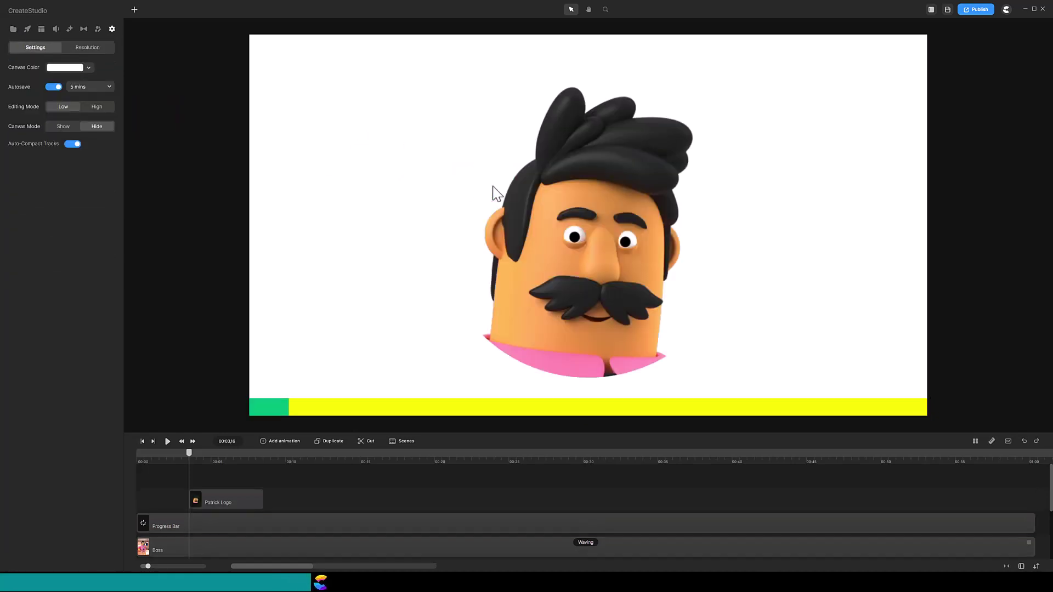
{"action": "left_click_drag", "start_coordinate": [259, 507], "coordinate": [155, 505]}
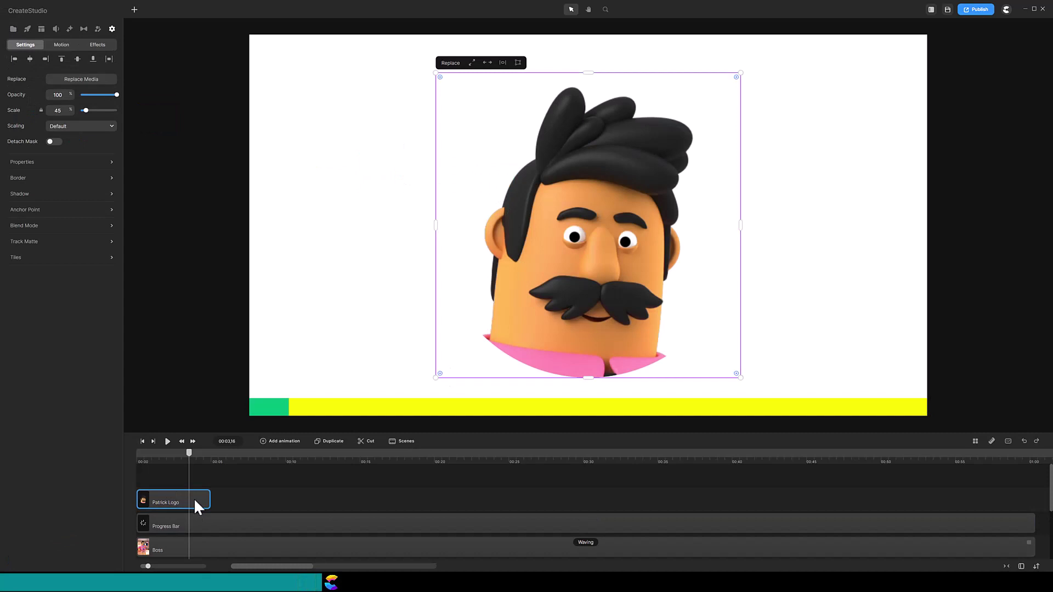
{"action": "left_click_drag", "start_coordinate": [529, 275], "coordinate": [431, 305]}
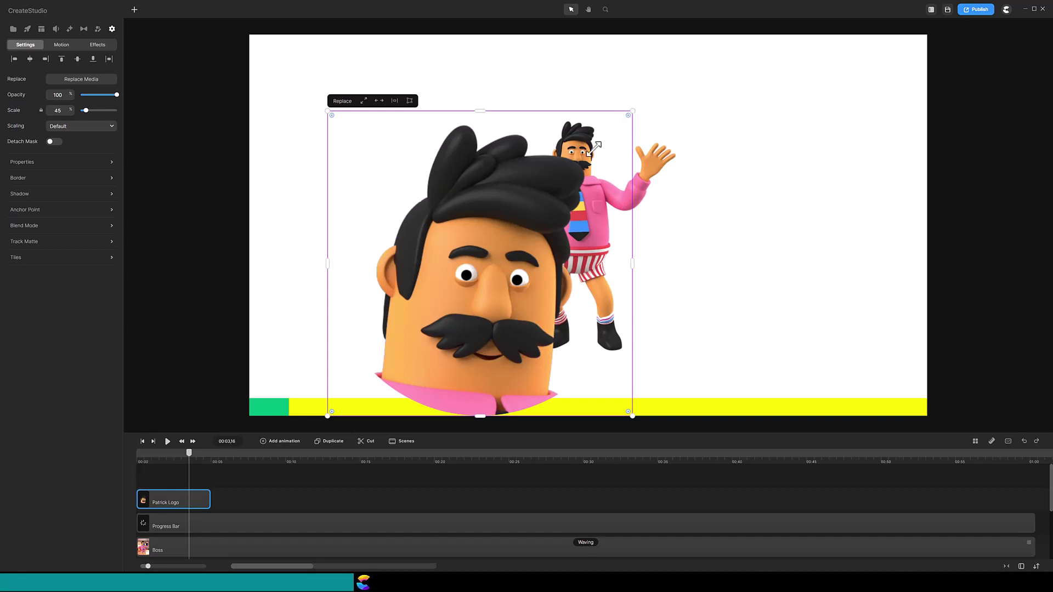
{"action": "left_click_drag", "start_coordinate": [594, 148], "coordinate": [345, 399]}
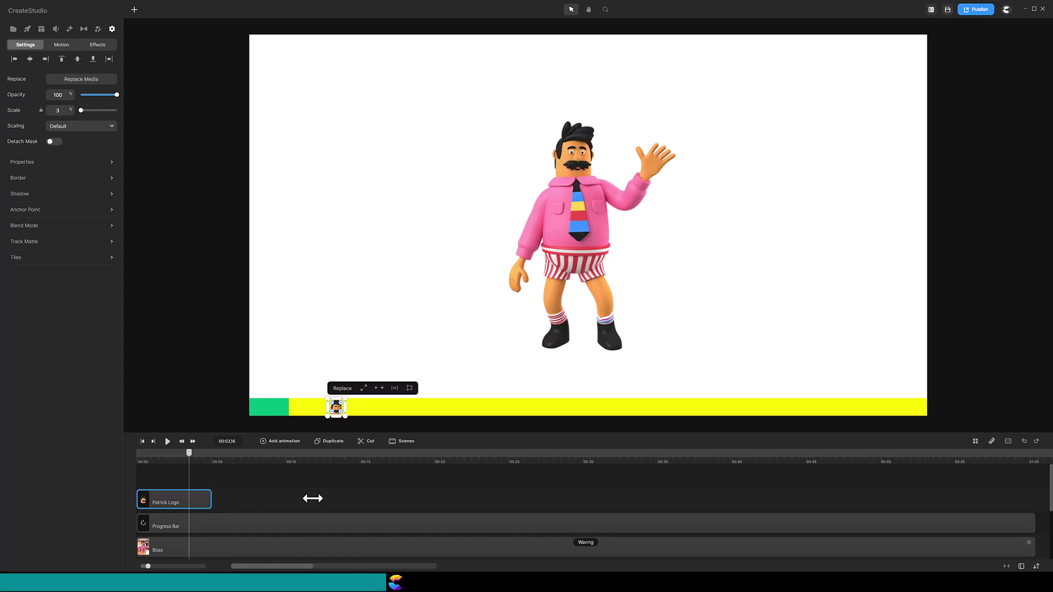
{"action": "left_click_drag", "start_coordinate": [313, 499], "coordinate": [1035, 496]}
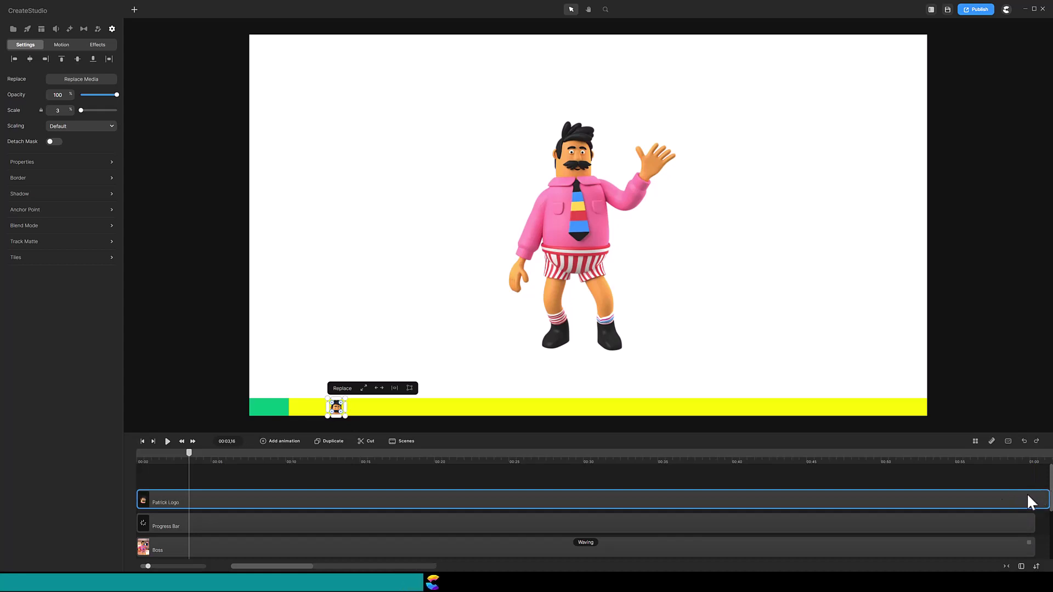
Add a Position animation to the logo clip with the playhead at 00:01,08.
{"action": "left_click", "coordinate": [155, 460]}
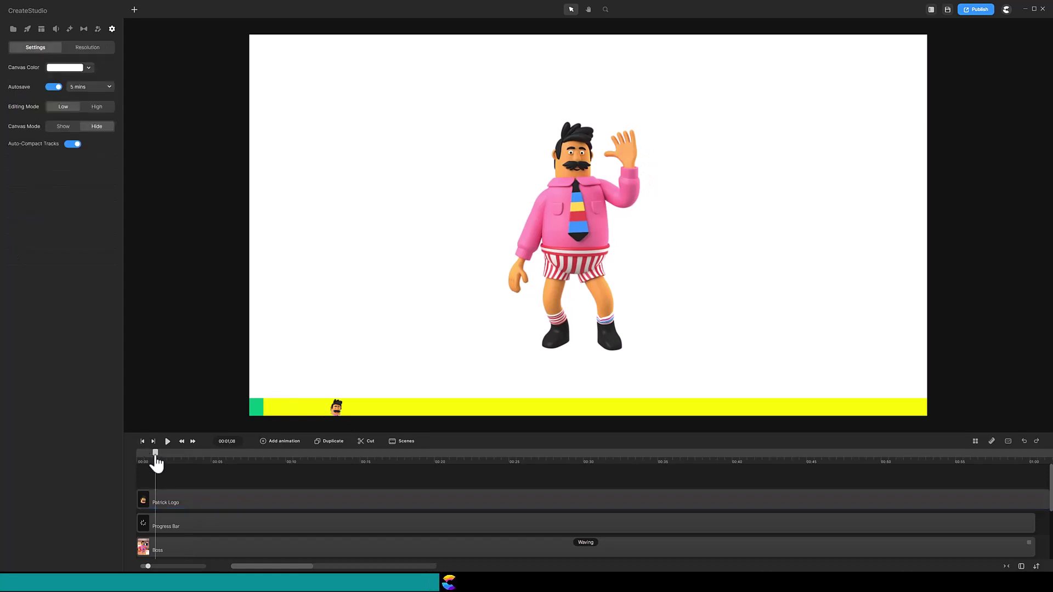
{"action": "left_click", "coordinate": [166, 502]}
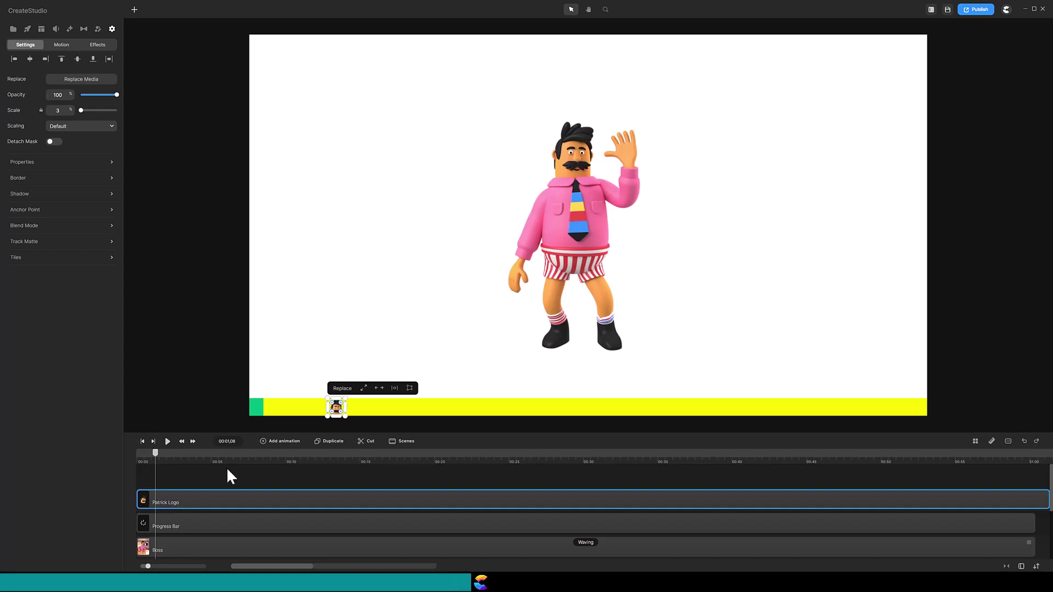
{"action": "left_click", "coordinate": [278, 445]}
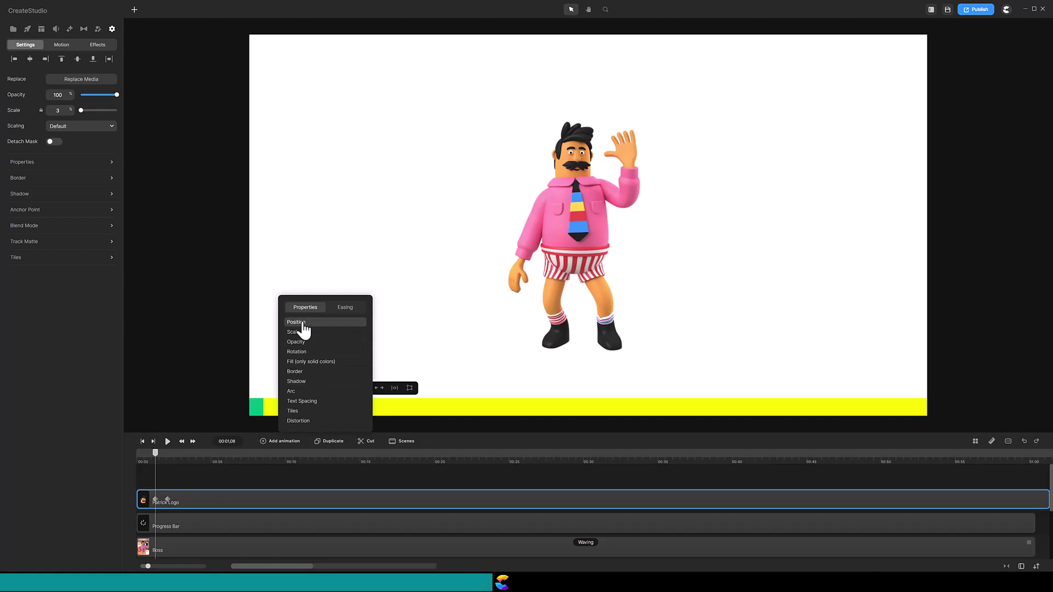
{"action": "left_click", "coordinate": [245, 473]}
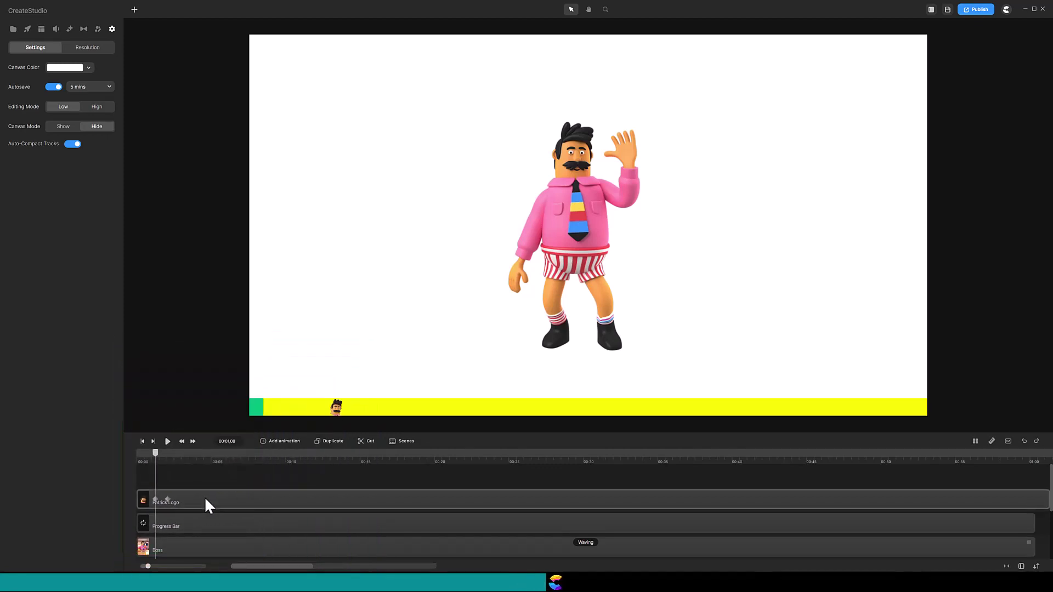
Nudge the Patrick Logo to the left end of the yellow progress bar.
{"action": "left_click", "coordinate": [155, 499]}
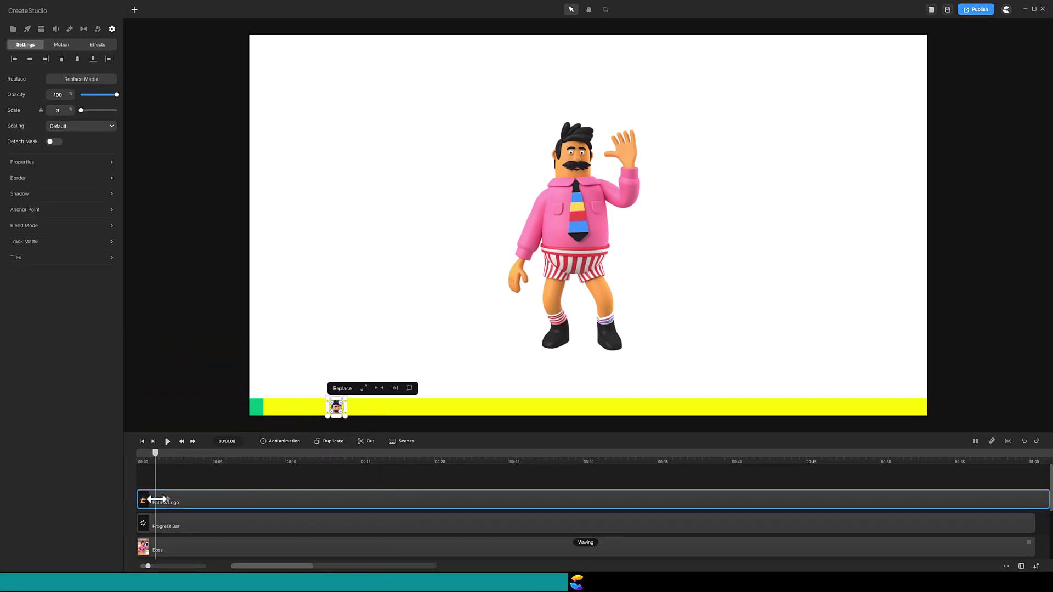
{"action": "key", "text": "shift+Left"}
{"action": "key", "text": "shift+Left"}
{"action": "key", "text": "shift+Left"}
{"action": "key", "text": "shift+Left"}
{"action": "key", "text": "shift+Left"}
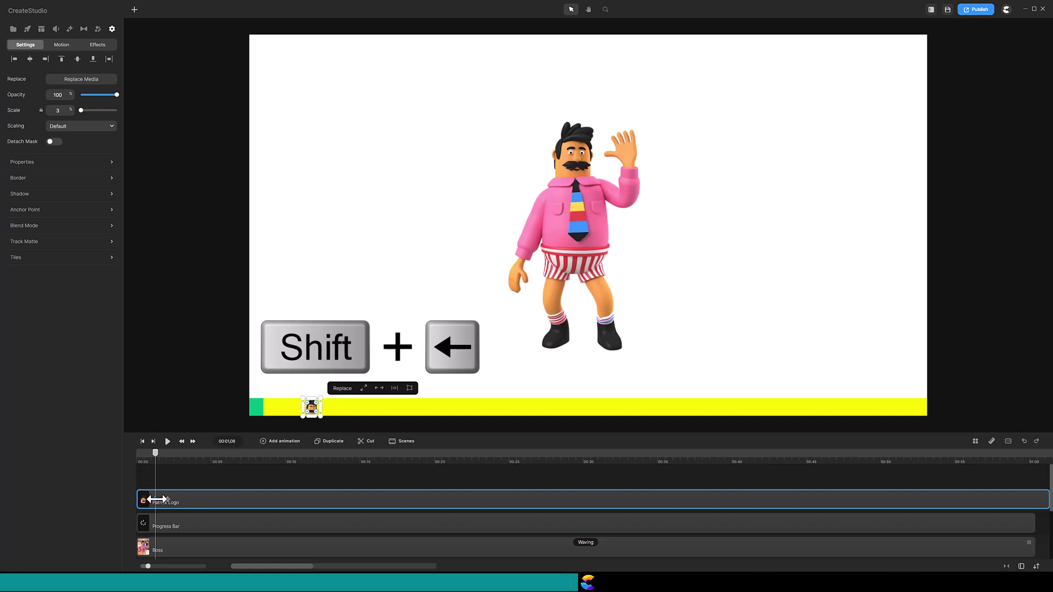
{"action": "key", "text": "shift+Left"}
{"action": "key", "text": "shift+Left"}
{"action": "key", "text": "shift+Left"}
{"action": "key", "text": "shift+Left"}
{"action": "key", "text": "shift+Left"}
{"action": "key", "text": "shift+Left"}
{"action": "key", "text": "shift+Left"}
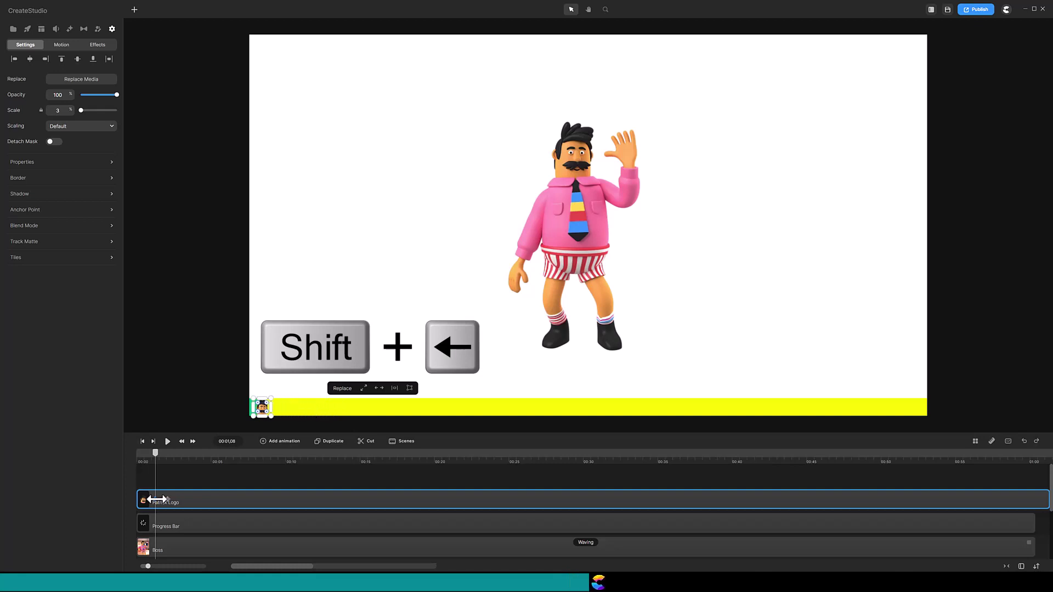
{"action": "key", "text": "shift+Left"}
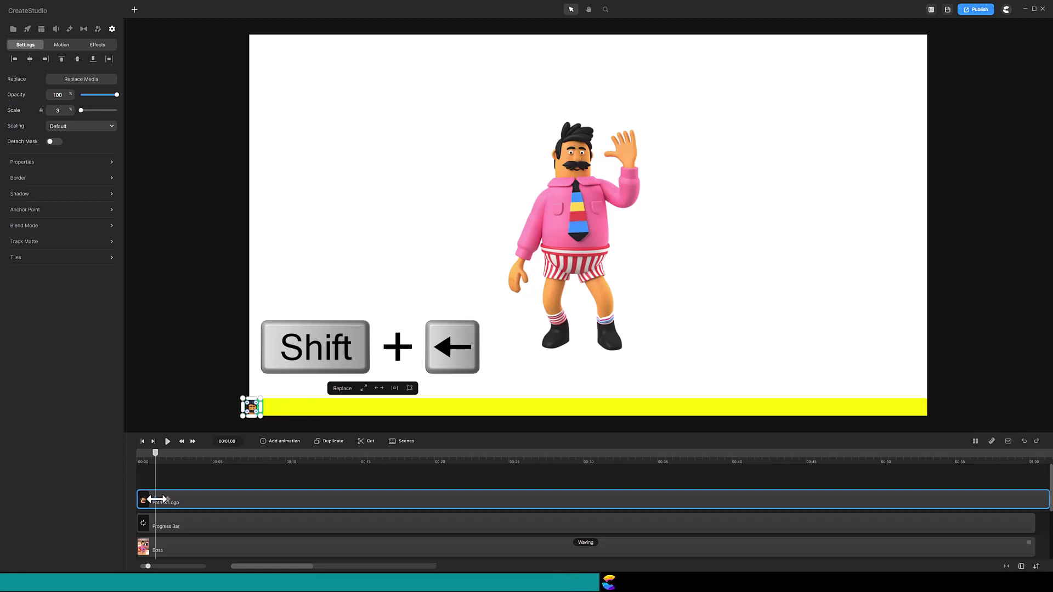
{"action": "key", "text": "Left"}
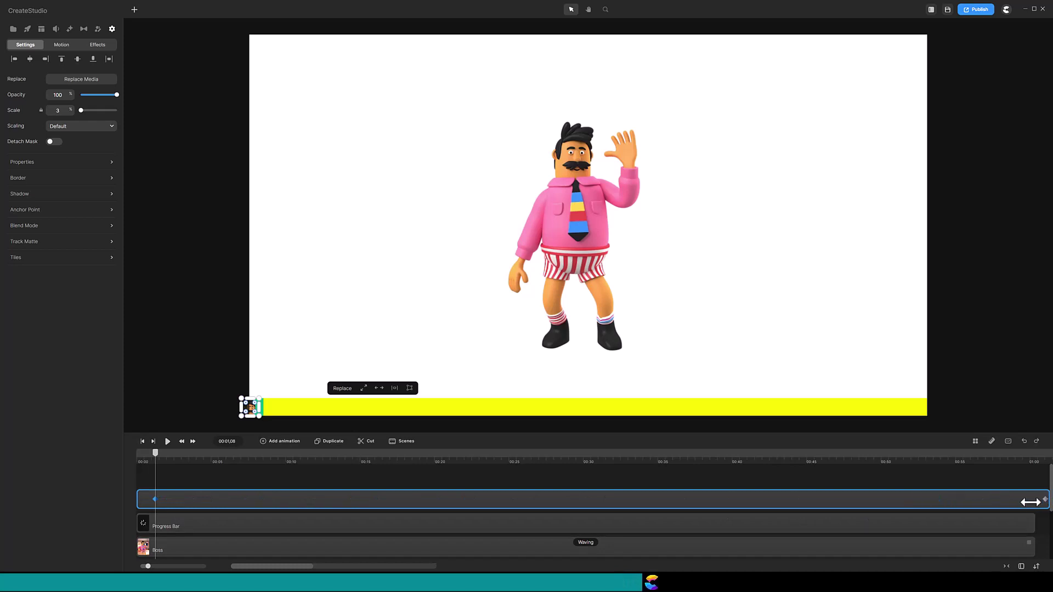
At the end of the timeline, nudge the logo right to the bar's far right end.
{"action": "left_click_drag", "start_coordinate": [1041, 500], "coordinate": [1042, 501]}
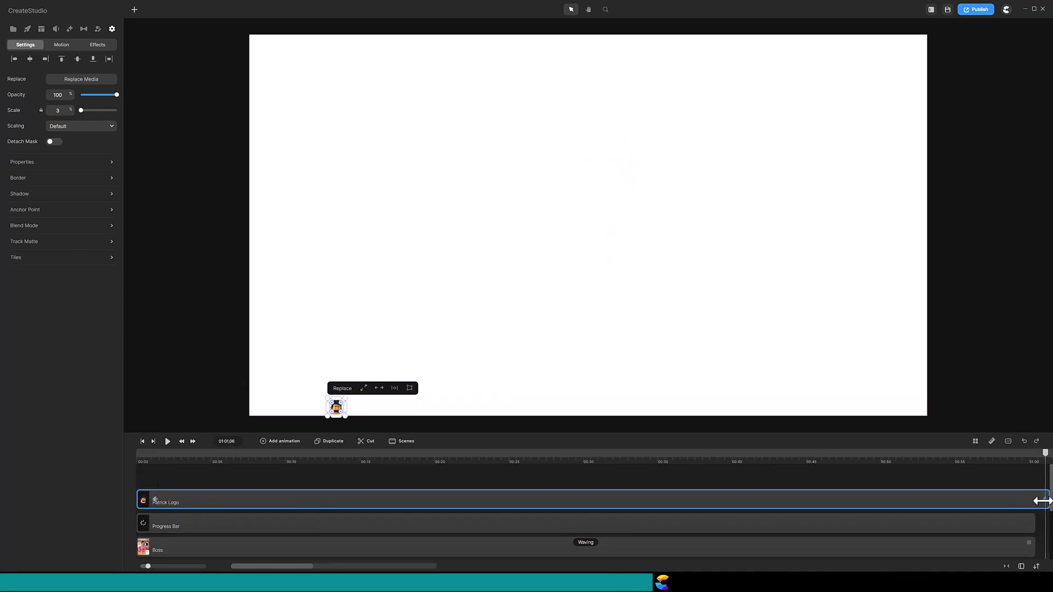
{"action": "key", "text": "shift+Right"}
{"action": "key", "text": "shift+Right"}
{"action": "key", "text": "shift+Right"}
{"action": "key", "text": "shift+Right"}
{"action": "key", "text": "shift+Right"}
{"action": "key", "text": "shift+Right"}
{"action": "key", "text": "shift+Right"}
{"action": "key", "text": "shift+Right"}
{"action": "key", "text": "shift+Right"}
{"action": "key", "text": "shift+Right"}
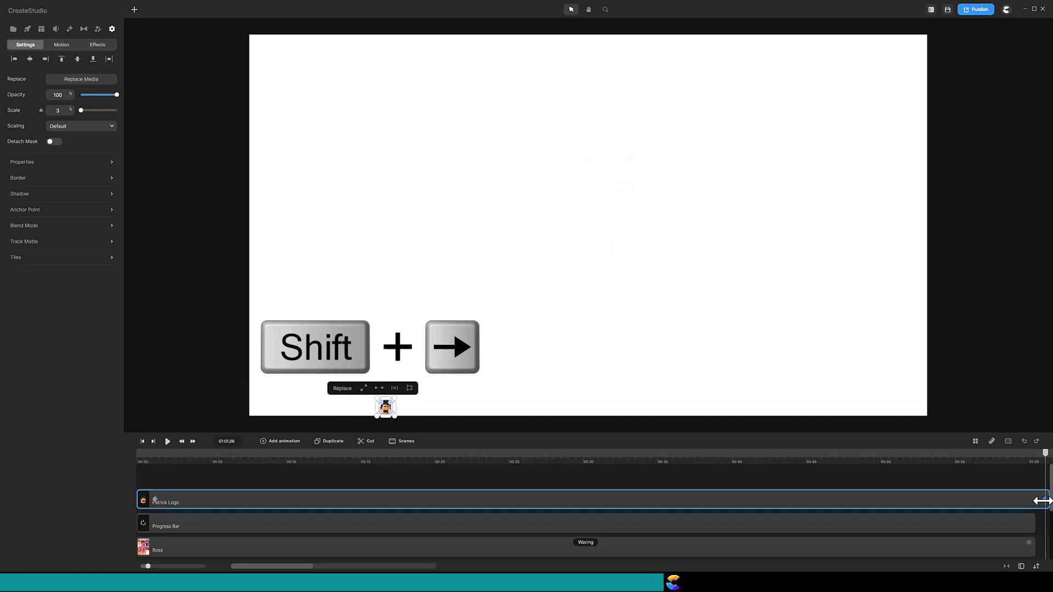
{"action": "key", "text": "shift+Right"}
{"action": "key", "text": "shift+Right"}
{"action": "key", "text": "shift+Right"}
{"action": "key", "text": "shift+Right"}
{"action": "key", "text": "shift+Right"}
{"action": "key", "text": "shift+Right"}
{"action": "key", "text": "shift+Right"}
{"action": "key", "text": "shift+Right"}
{"action": "key", "text": "shift+Right"}
{"action": "key", "text": "shift+Right"}
{"action": "key", "text": "shift+Right"}
{"action": "key", "text": "shift+Right"}
{"action": "key", "text": "shift+Right"}
{"action": "key", "text": "shift+Right"}
{"action": "key", "text": "shift+Right"}
{"action": "key", "text": "shift+Right"}
{"action": "key", "text": "shift+Right"}
{"action": "key", "text": "shift+Right"}
{"action": "key", "text": "shift+Right"}
{"action": "key", "text": "shift+Right"}
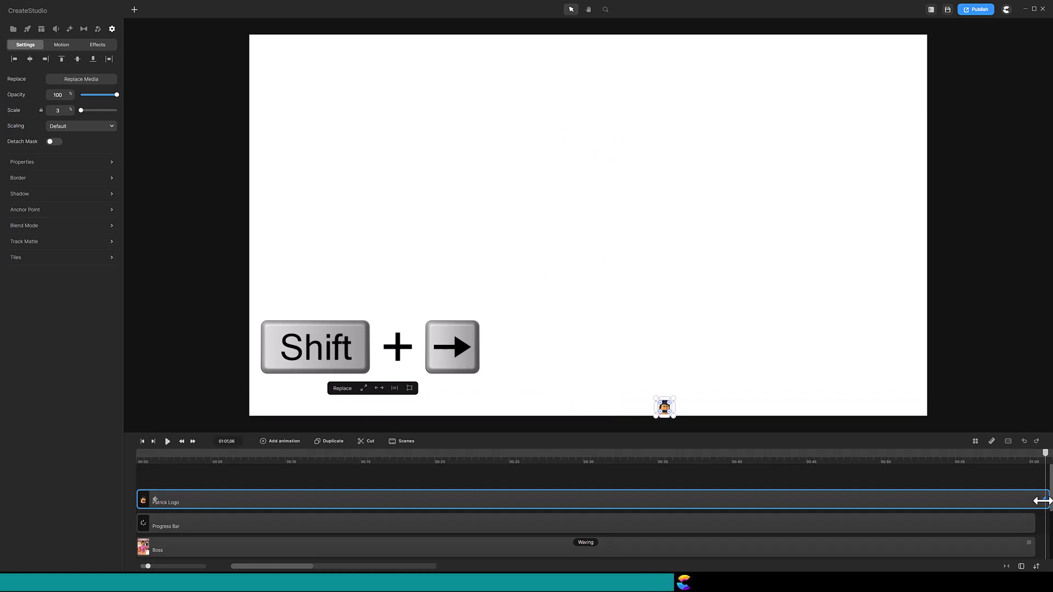
{"action": "key", "text": "shift+Right"}
{"action": "key", "text": "shift+Right"}
{"action": "key", "text": "shift+Right"}
{"action": "key", "text": "shift+Right"}
{"action": "key", "text": "shift+Right"}
{"action": "key", "text": "shift+Right"}
{"action": "key", "text": "shift+Right"}
{"action": "key", "text": "shift+Right"}
{"action": "key", "text": "shift+Right"}
{"action": "key", "text": "shift+Right"}
{"action": "key", "text": "shift+Right"}
{"action": "key", "text": "shift+Right"}
{"action": "key", "text": "shift+Right"}
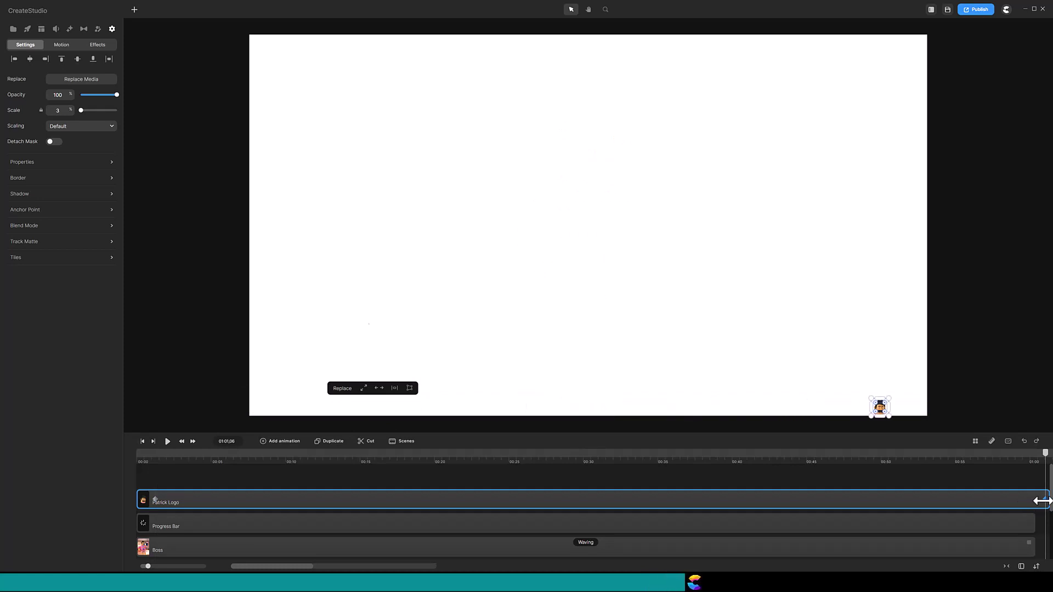
{"action": "key", "text": "shift+Right"}
{"action": "key", "text": "shift+Right"}
{"action": "key", "text": "shift+Right"}
{"action": "key", "text": "shift+Right"}
{"action": "key", "text": "shift+Right"}
{"action": "key", "text": "shift+Right"}
{"action": "key", "text": "shift+Right"}
{"action": "key", "text": "shift+Right"}
{"action": "key", "text": "shift+Right"}
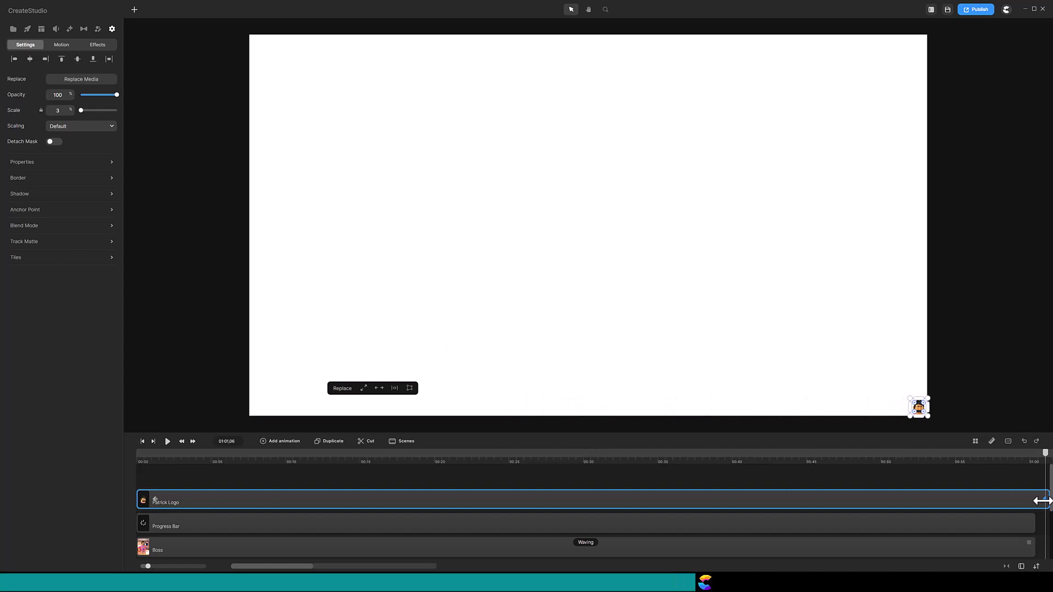
{"action": "key", "text": "Right"}
{"action": "key", "text": "Right"}
{"action": "key", "text": "Right"}
{"action": "key", "text": "Right"}
{"action": "key", "text": "Right"}
{"action": "key", "text": "Right"}
{"action": "key", "text": "Right"}
{"action": "key", "text": "Right"}
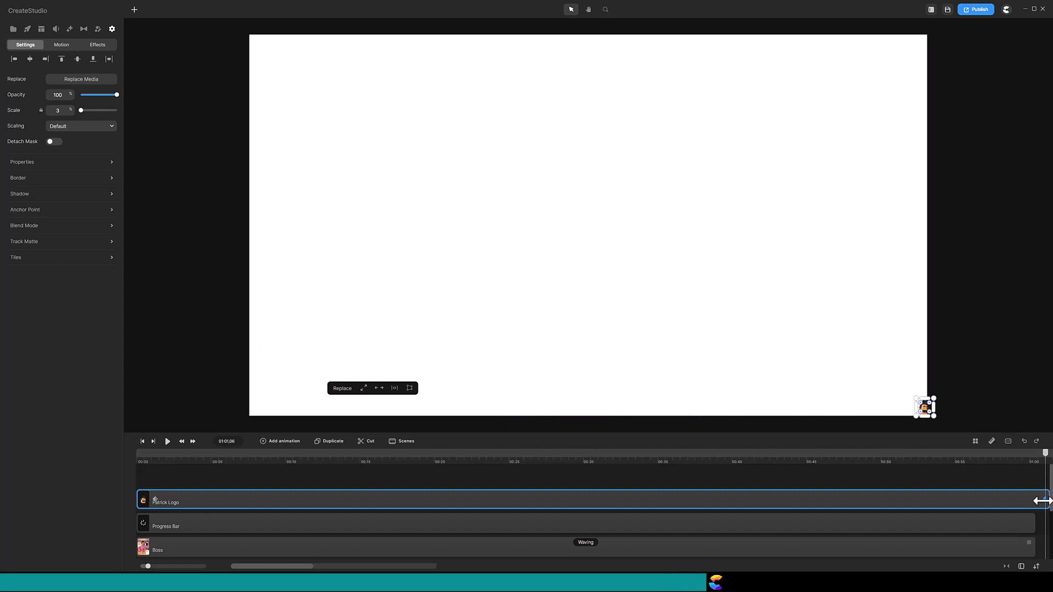
{"action": "key", "text": "Right"}
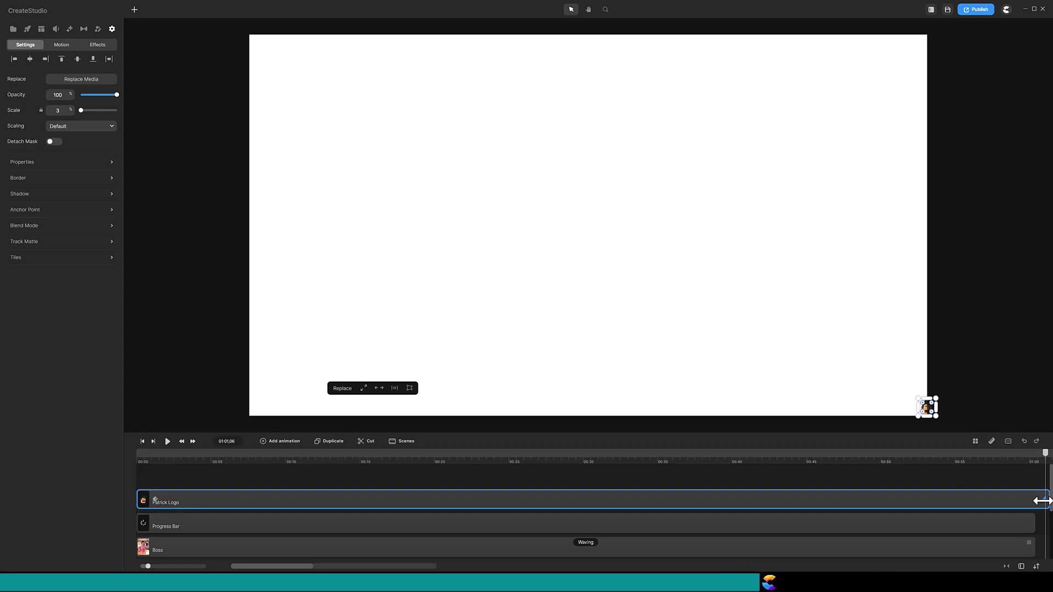
Set the logo's Position keyframe easing to Linear for In & Out.
{"action": "left_click", "coordinate": [928, 509]}
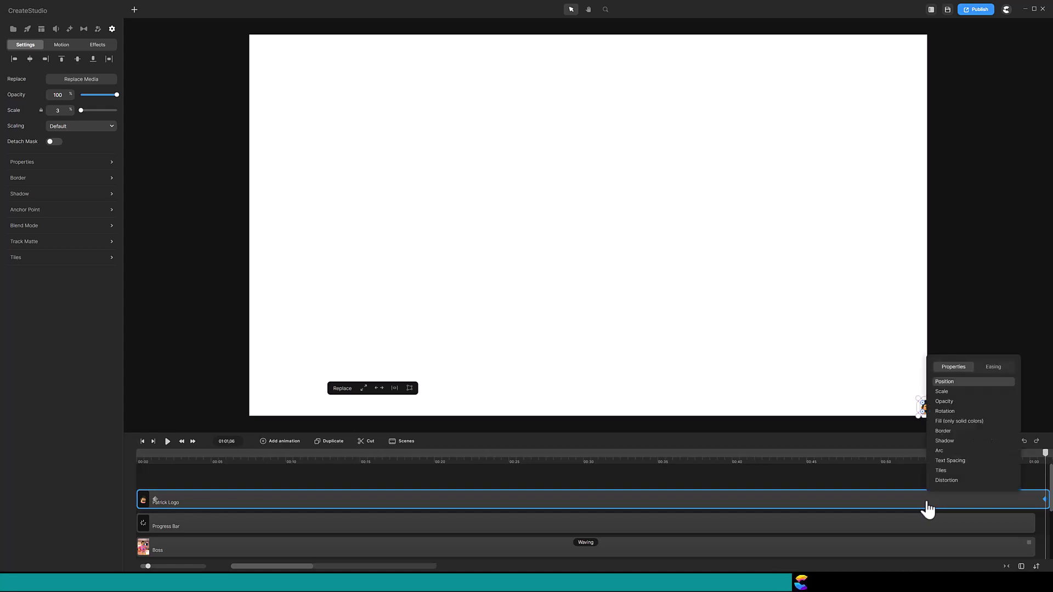
{"action": "left_click", "coordinate": [994, 368]}
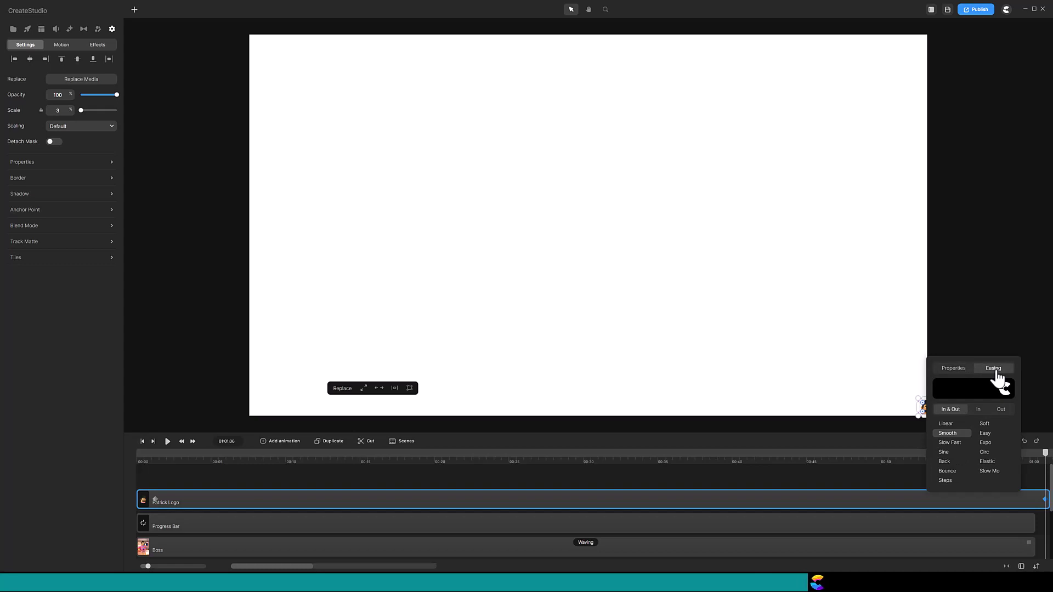
{"action": "left_click", "coordinate": [947, 425]}
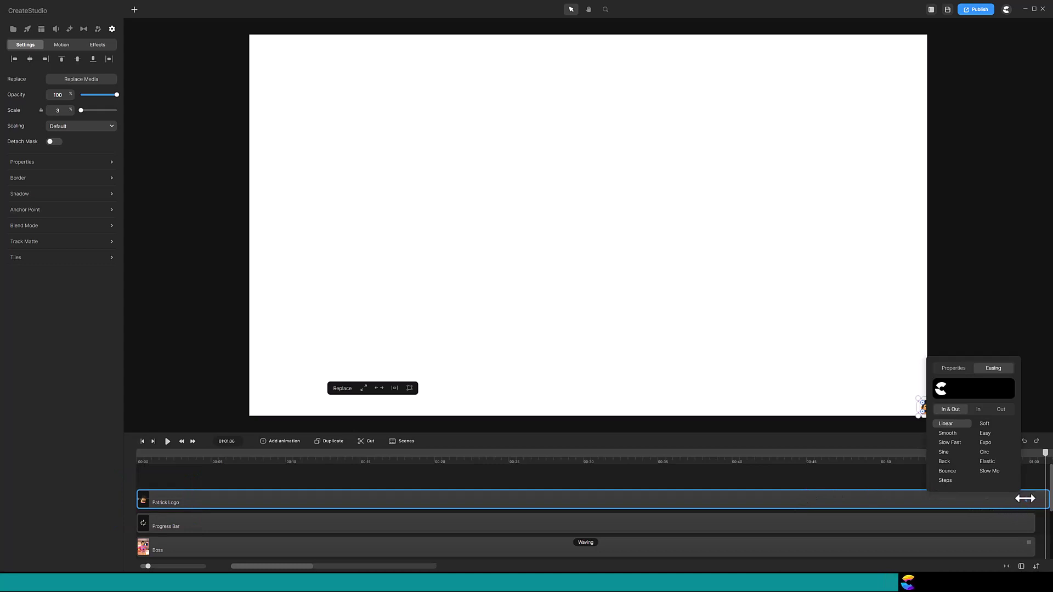
Trim the Patrick Logo clip's end to line up with the Progress Bar clip's end.
{"action": "left_click_drag", "start_coordinate": [1026, 499], "coordinate": [1030, 502]}
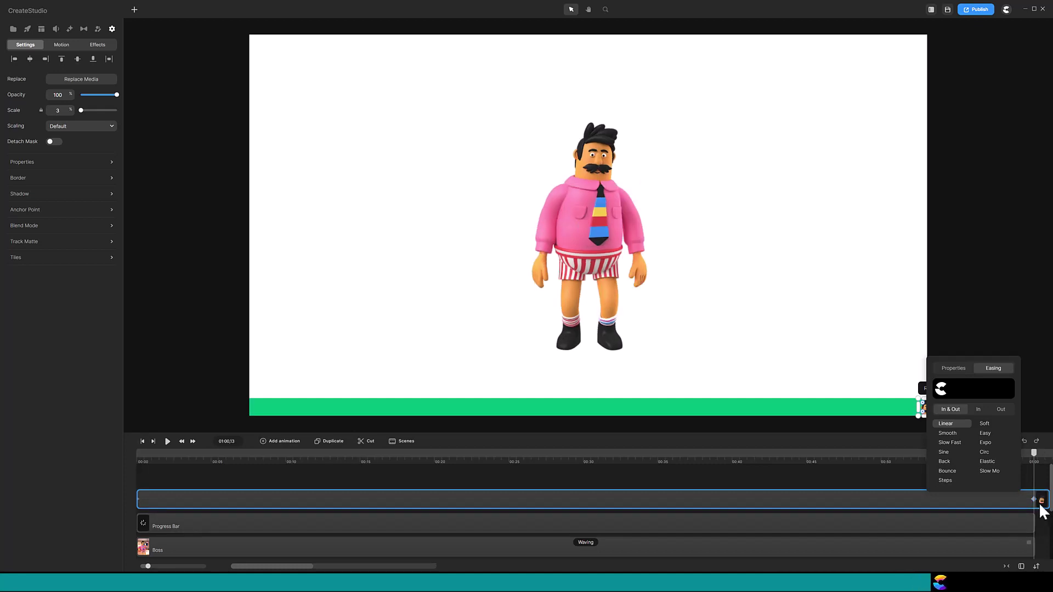
{"action": "left_click_drag", "start_coordinate": [1041, 503], "coordinate": [1031, 504]}
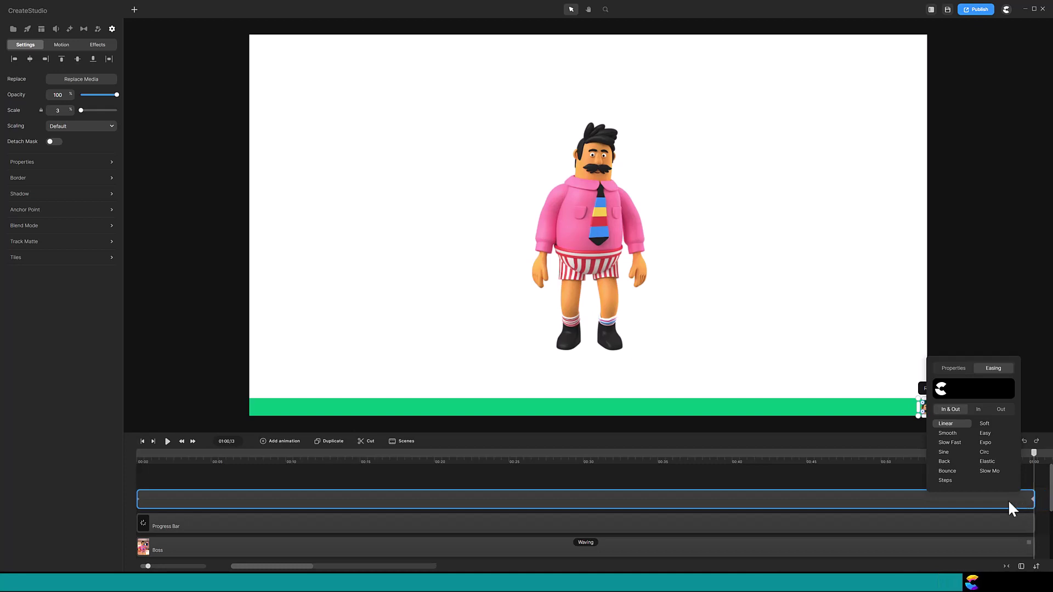
Rewind to the start and play the preview of the logo traveling with the bar.
{"action": "left_click", "coordinate": [144, 443]}
{"action": "left_click", "coordinate": [143, 443]}
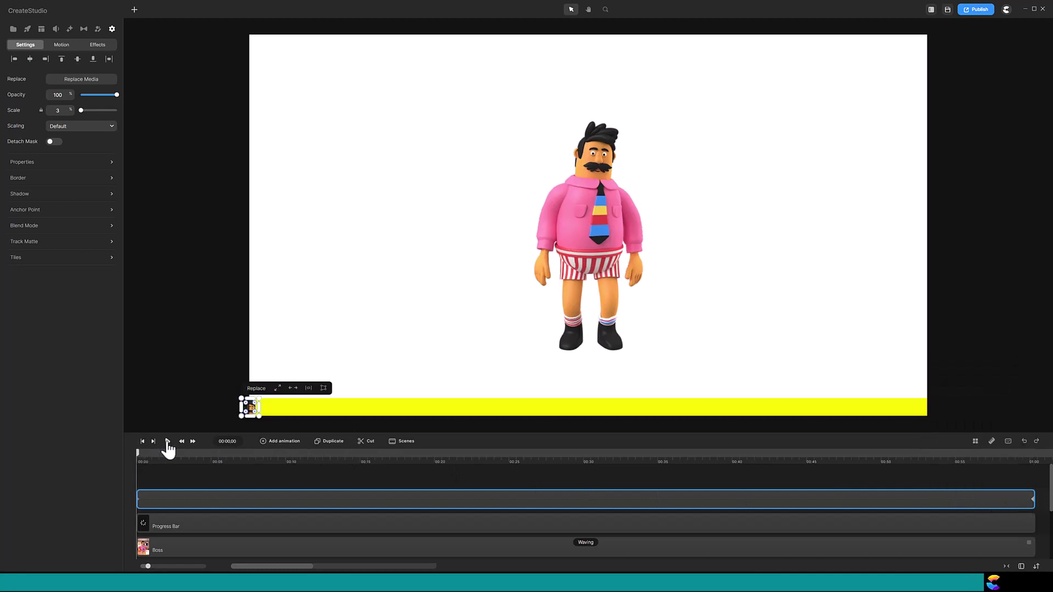
{"action": "left_click", "coordinate": [167, 443]}
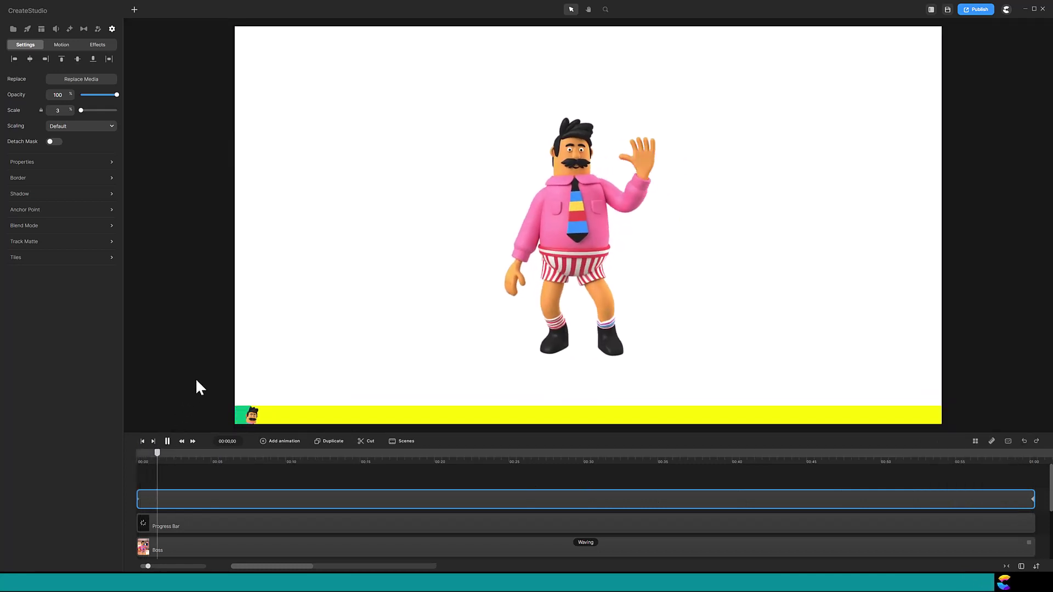